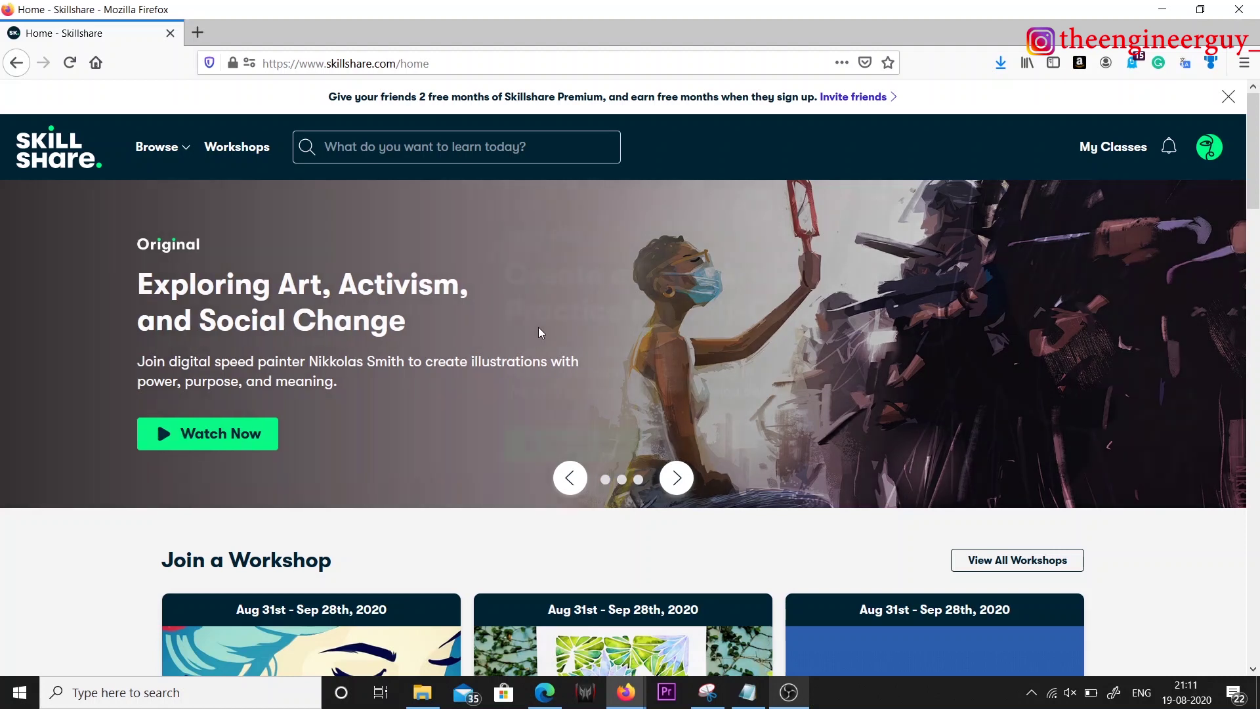
{"action": "scroll", "coordinate": [538, 327], "scroll_direction": "down", "scroll_amount": 5}
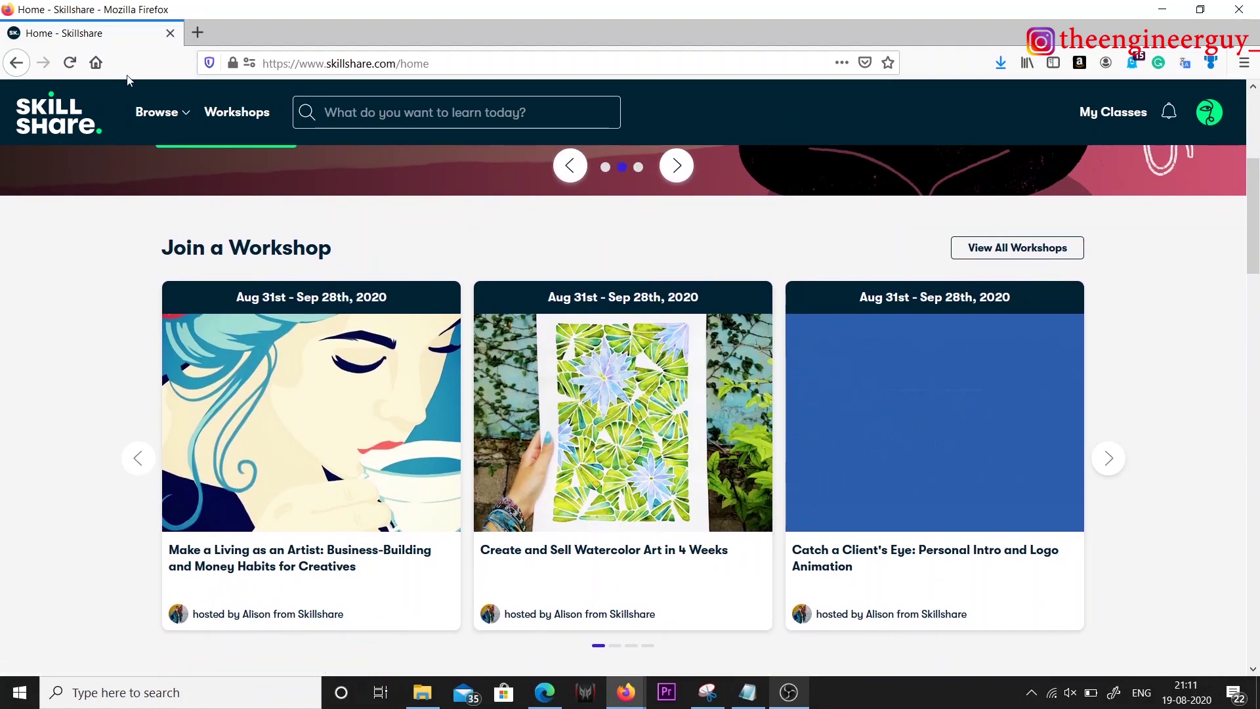
{"action": "mouse_move", "coordinate": [183, 117]}
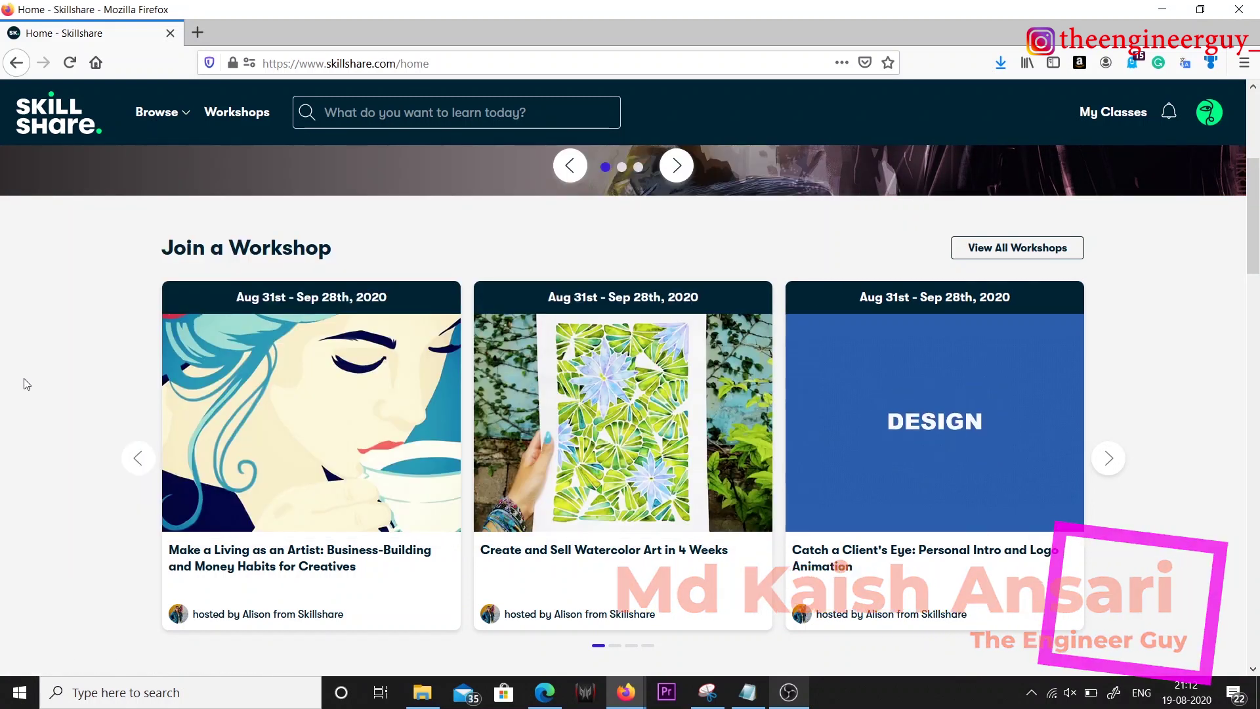
{"action": "scroll", "coordinate": [25, 384], "scroll_direction": "down", "scroll_amount": 8}
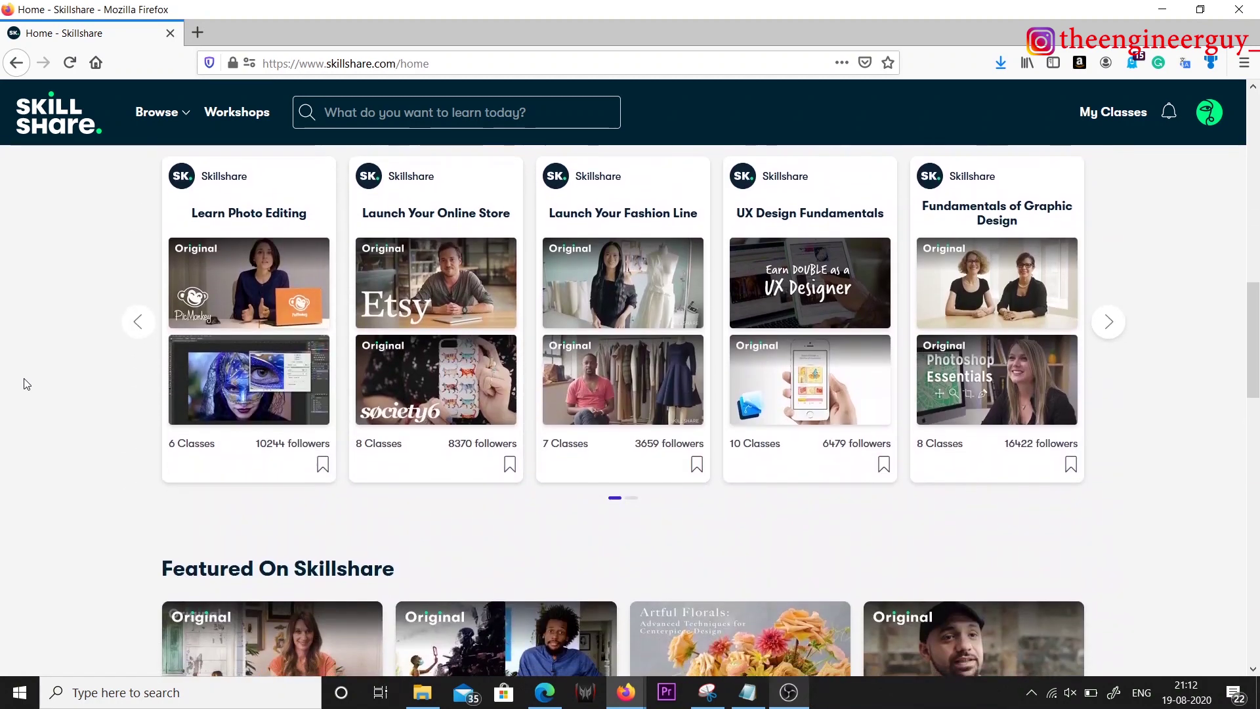
{"action": "scroll", "coordinate": [25, 384], "scroll_direction": "down", "scroll_amount": 3}
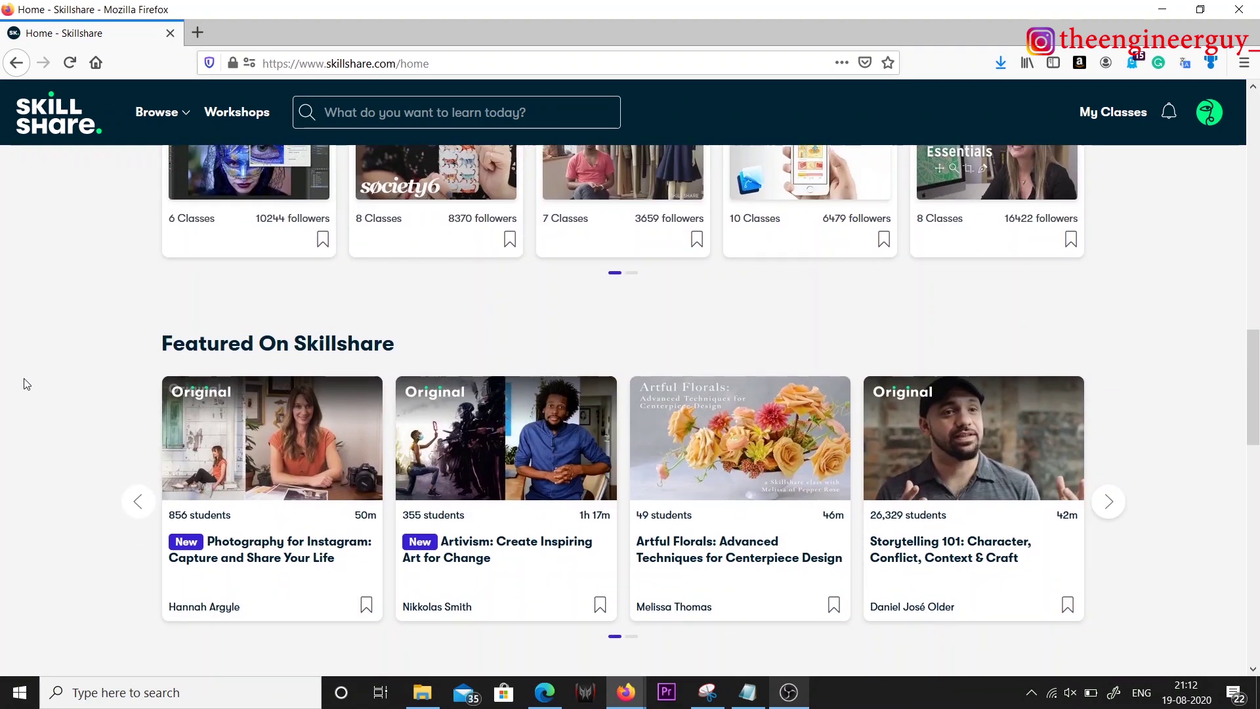
{"action": "scroll", "coordinate": [24, 384], "scroll_direction": "up", "scroll_amount": 11}
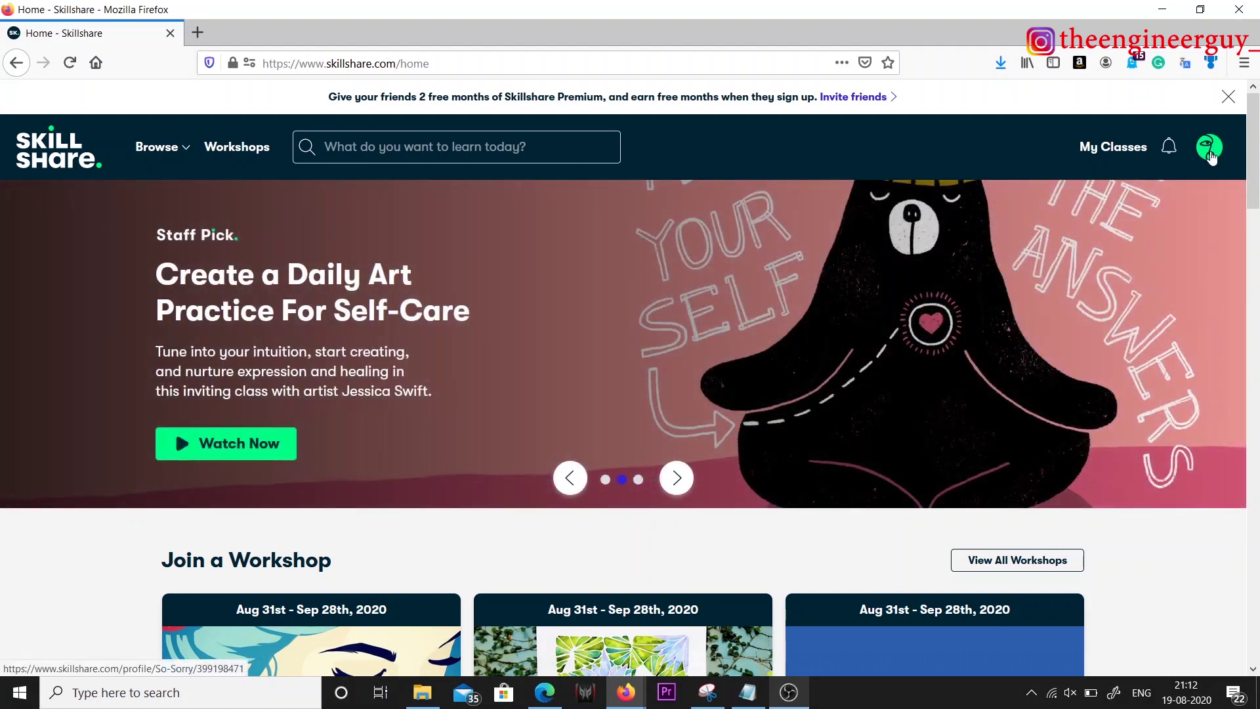
Step: Open the account settings and go to their Payments section
{"action": "mouse_move", "coordinate": [1211, 157]}
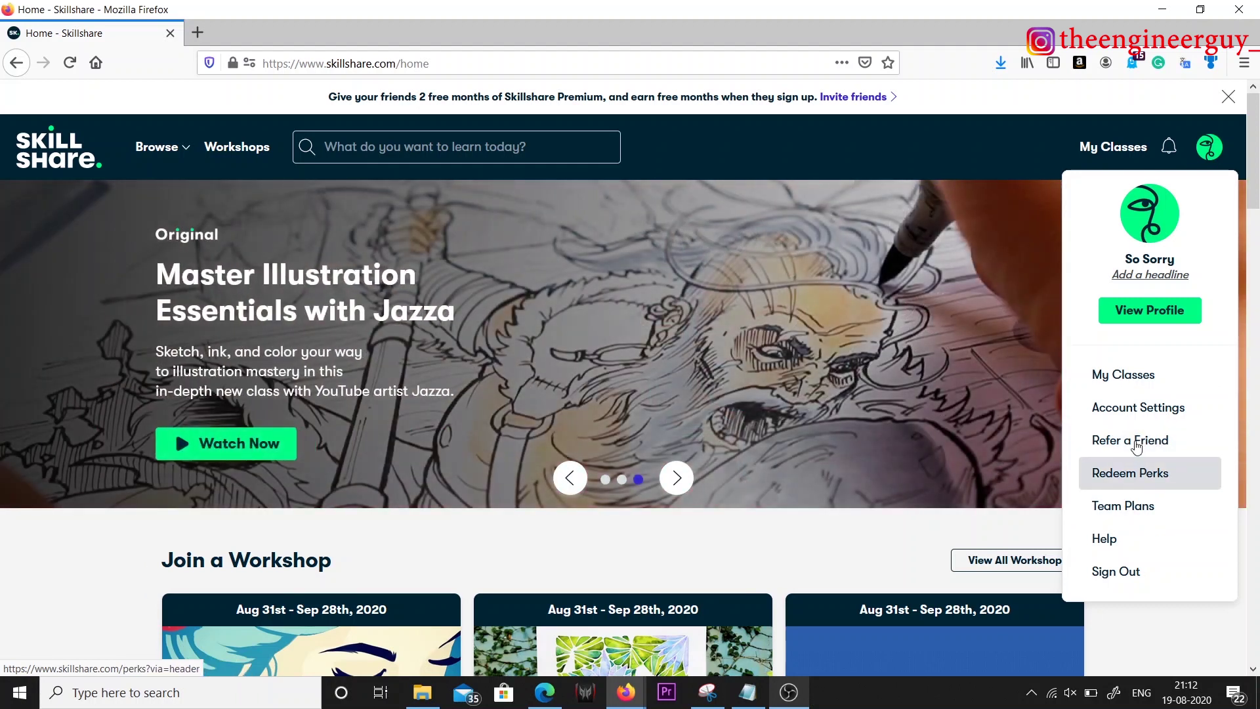
{"action": "left_click", "coordinate": [1143, 409]}
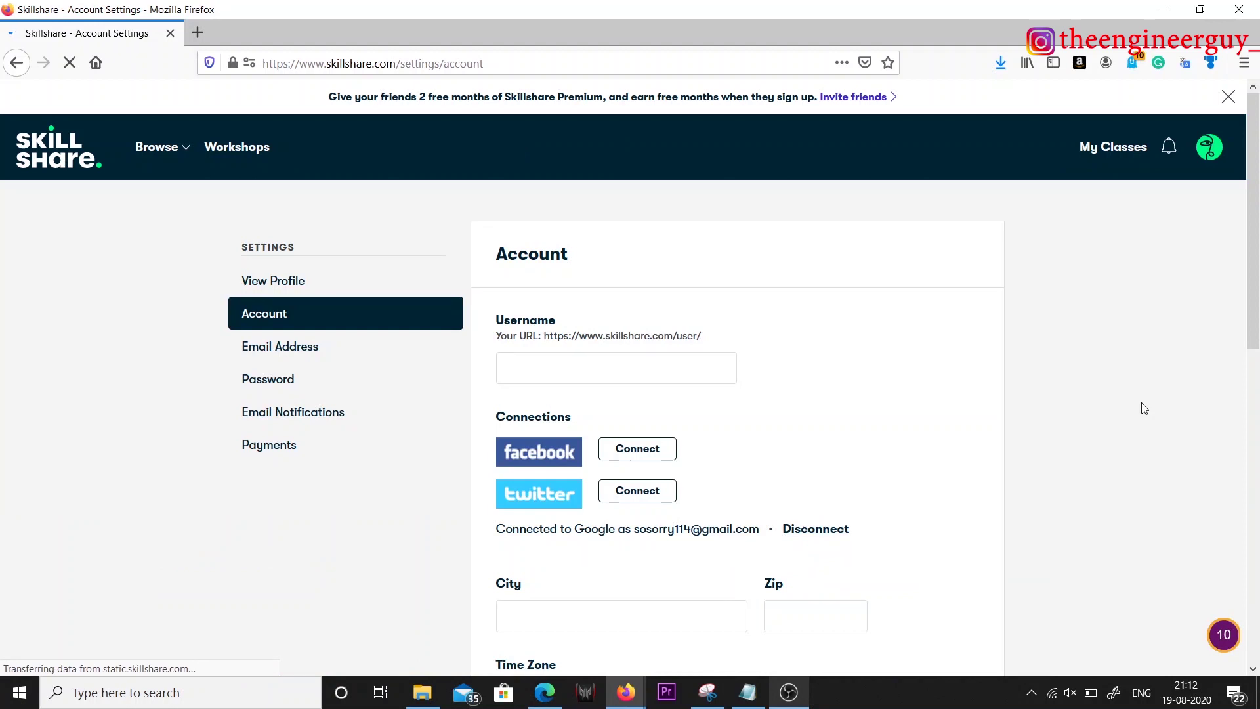
{"action": "left_click", "coordinate": [1211, 147]}
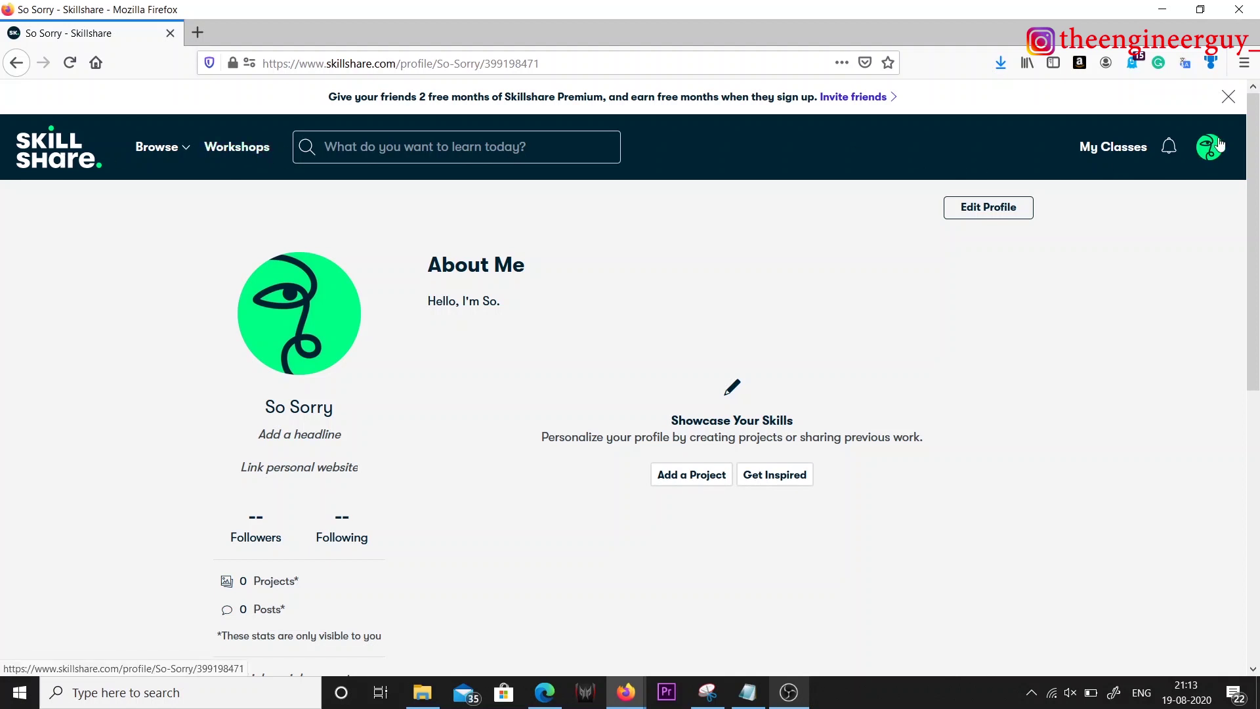
{"action": "mouse_move", "coordinate": [1212, 150]}
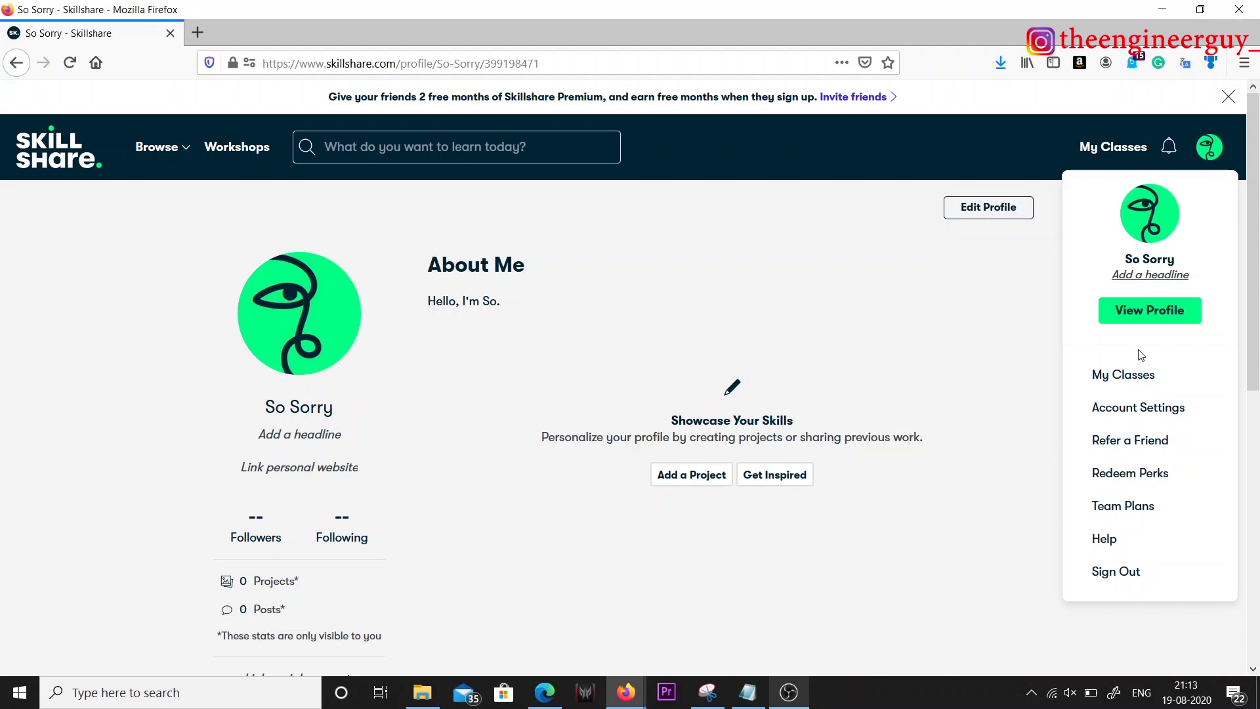
{"action": "left_click", "coordinate": [1140, 417]}
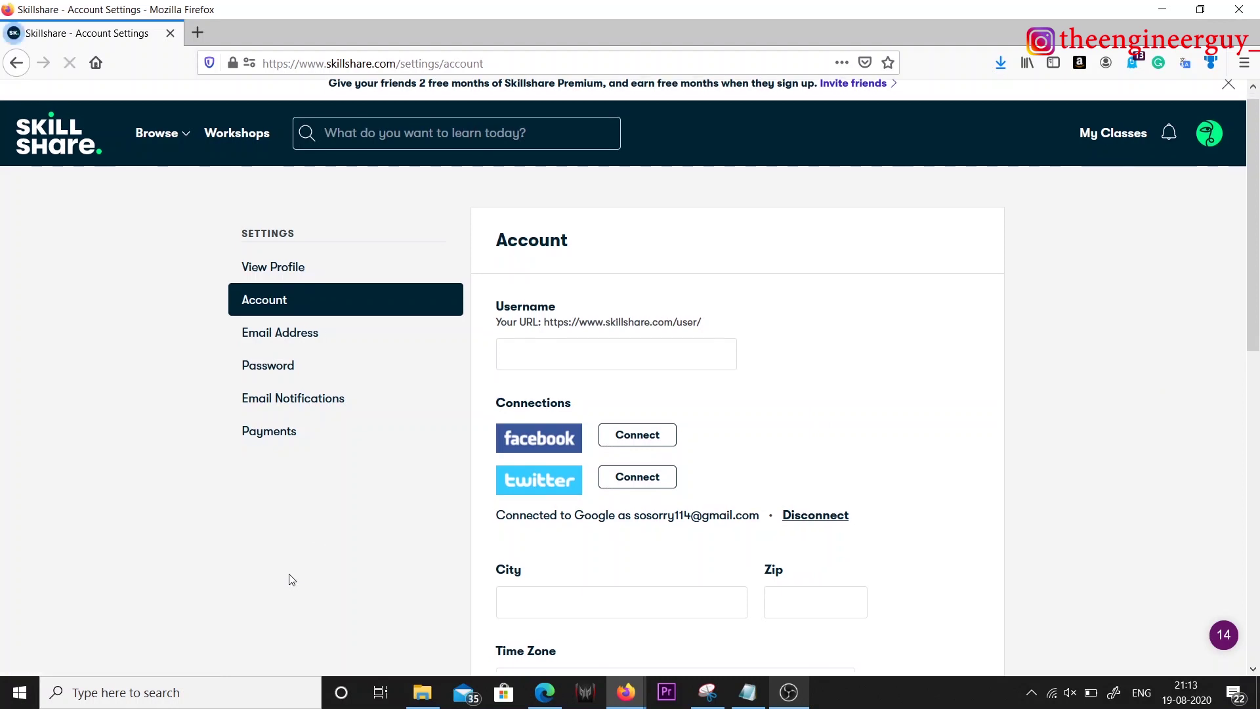
{"action": "scroll", "coordinate": [408, 583], "scroll_direction": "down", "scroll_amount": 8}
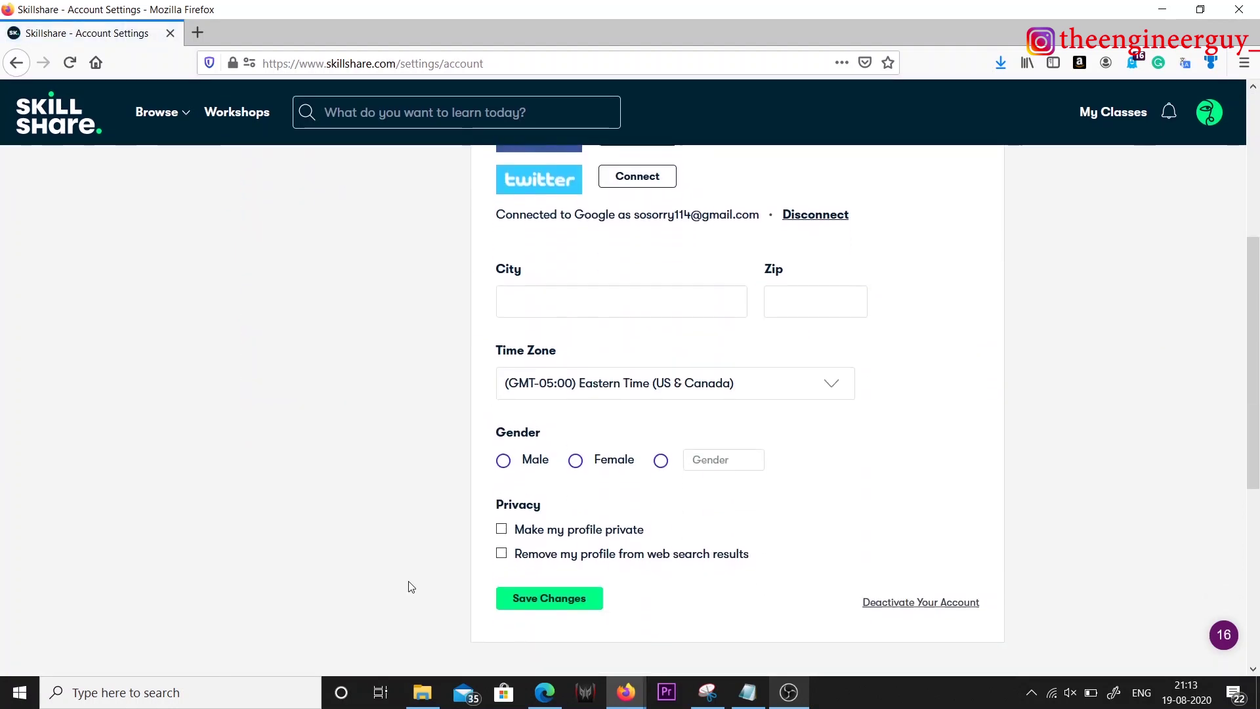
{"action": "scroll", "coordinate": [408, 582], "scroll_direction": "up", "scroll_amount": 10}
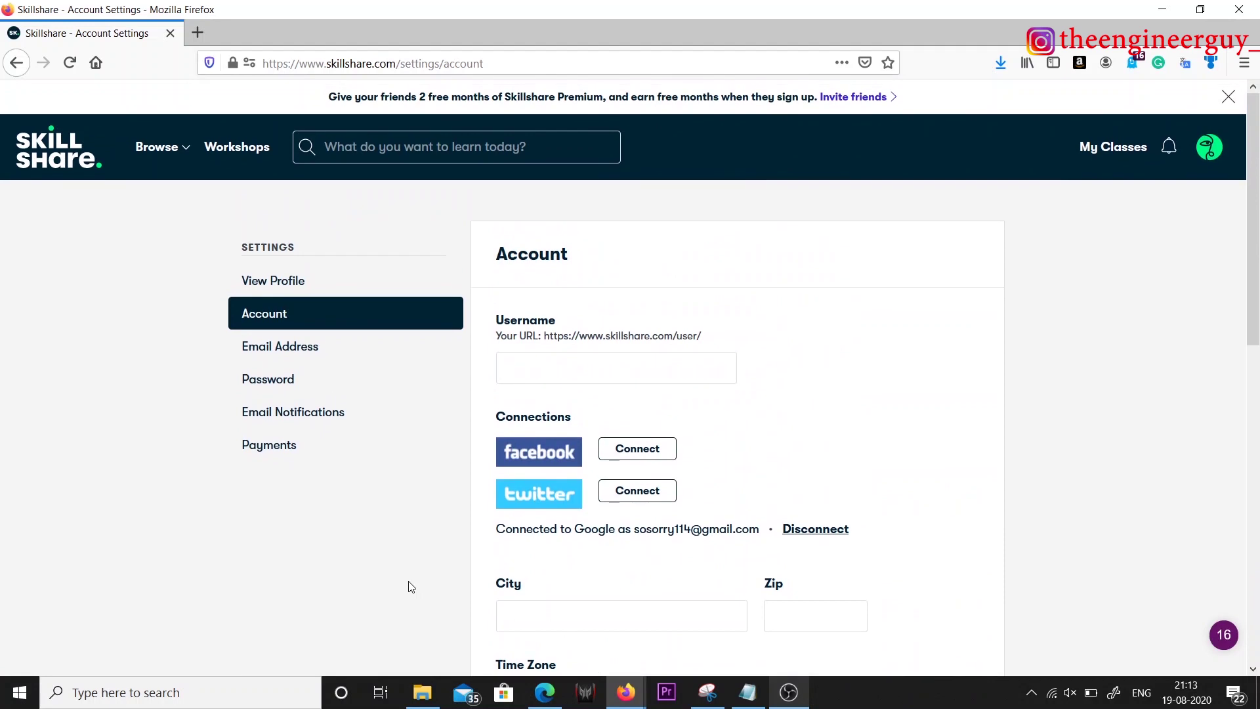
{"action": "left_click", "coordinate": [272, 443]}
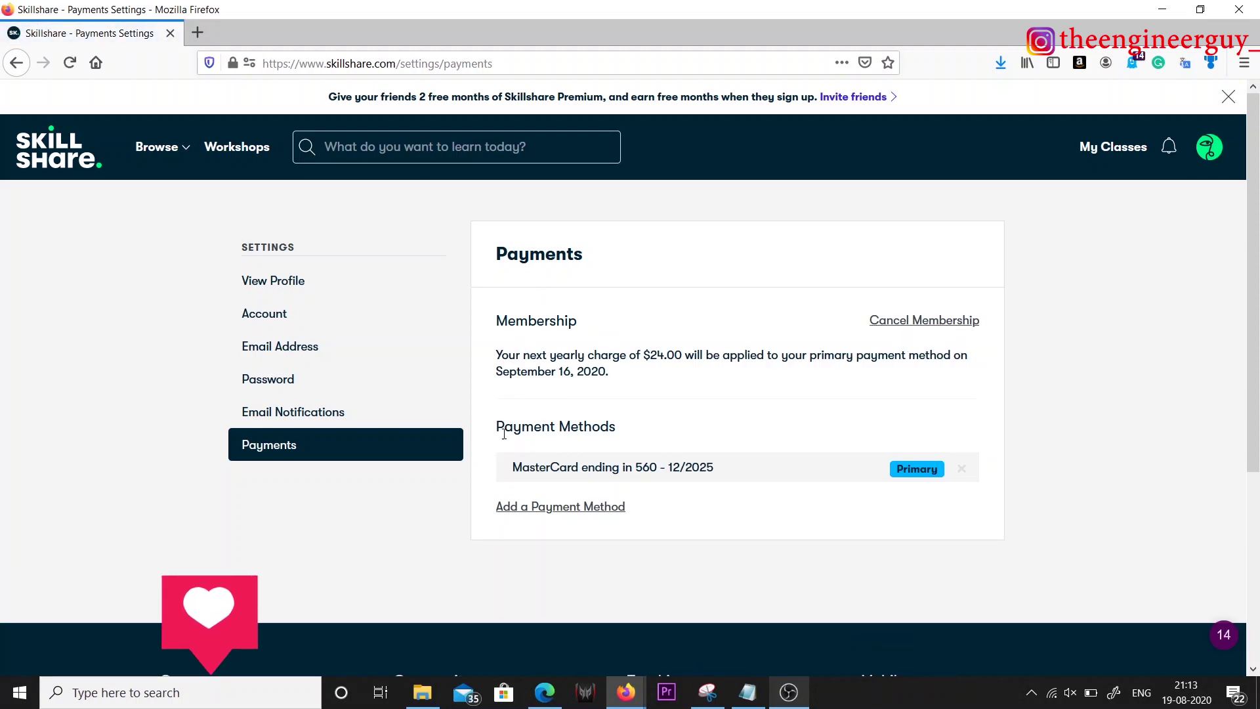
Step: Examine the saved payment method and the amount and date of the next yearly membership charge
{"action": "left_click_drag", "start_coordinate": [505, 426], "coordinate": [600, 426]}
{"action": "left_click_drag", "start_coordinate": [522, 468], "coordinate": [690, 469]}
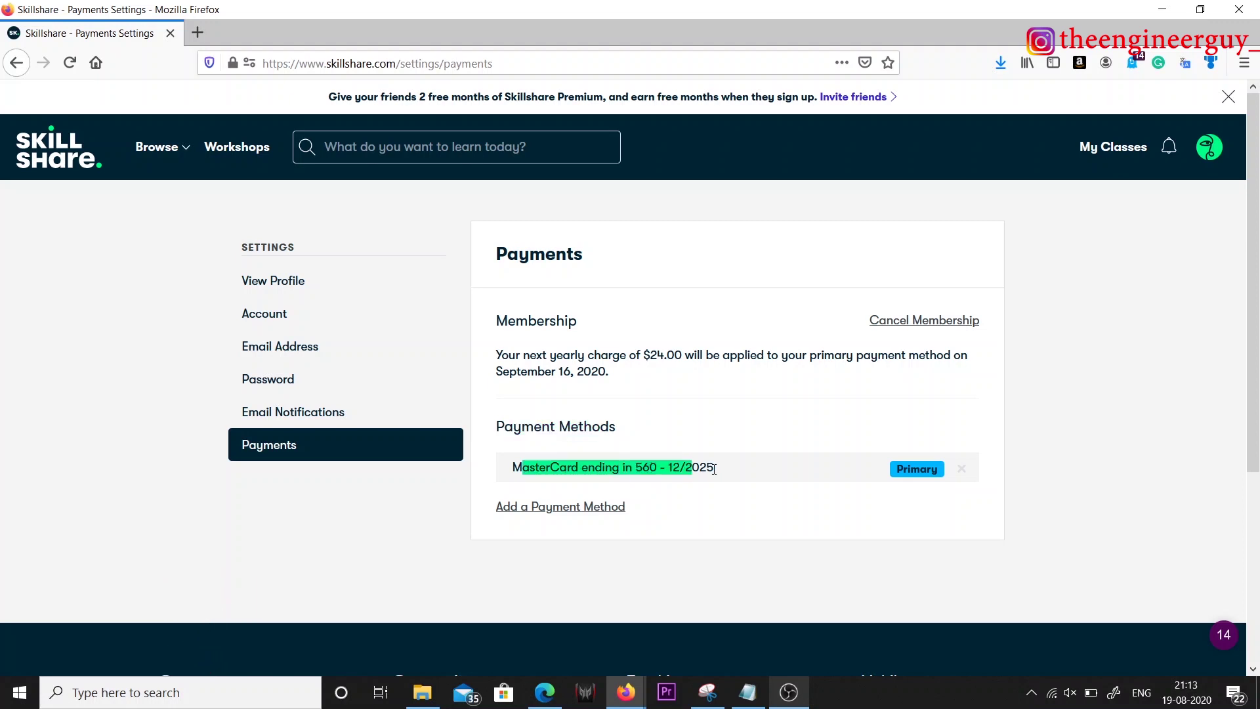
{"action": "left_click_drag", "start_coordinate": [725, 468], "coordinate": [560, 468]}
{"action": "left_click", "coordinate": [711, 413]}
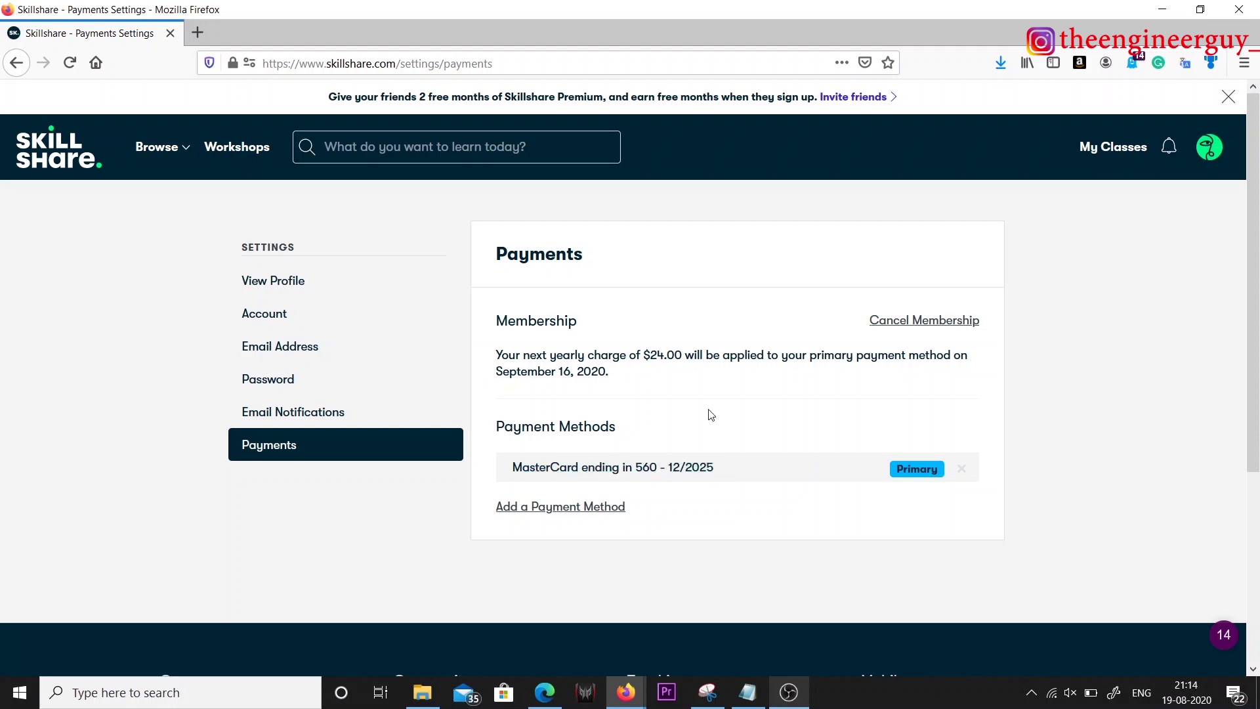
{"action": "left_click_drag", "start_coordinate": [560, 373], "coordinate": [620, 377]}
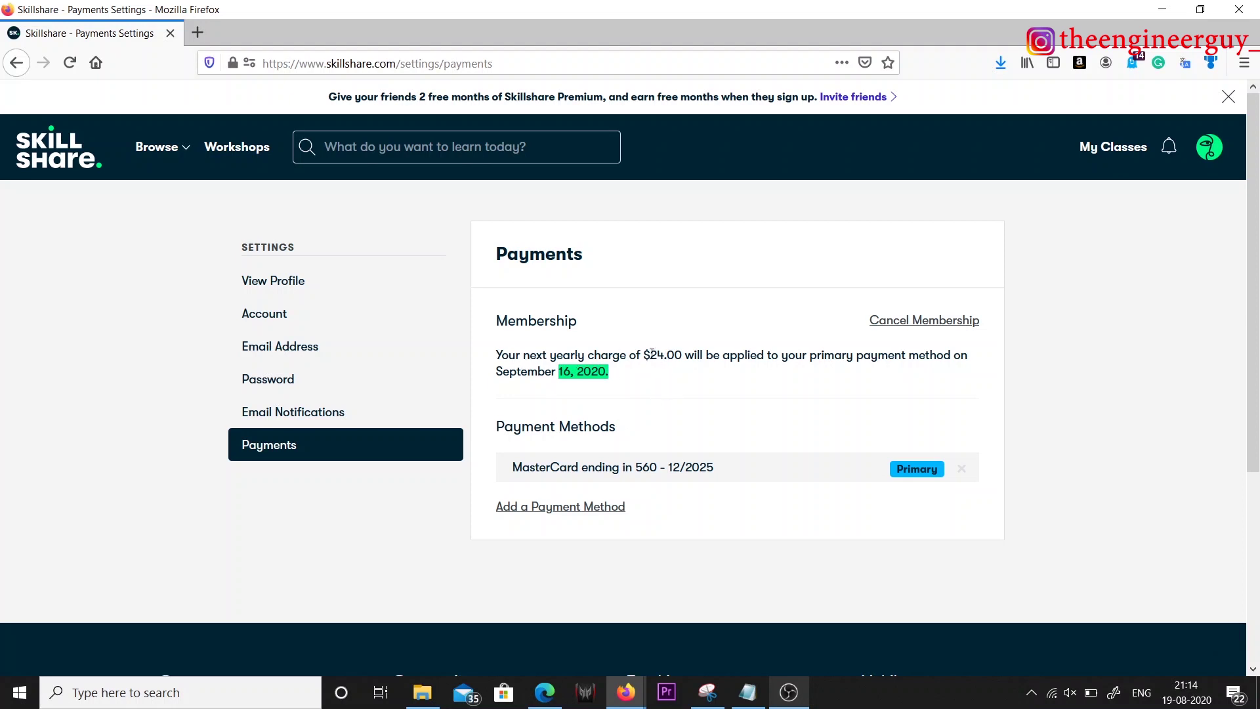
{"action": "left_click_drag", "start_coordinate": [650, 355], "coordinate": [667, 358]}
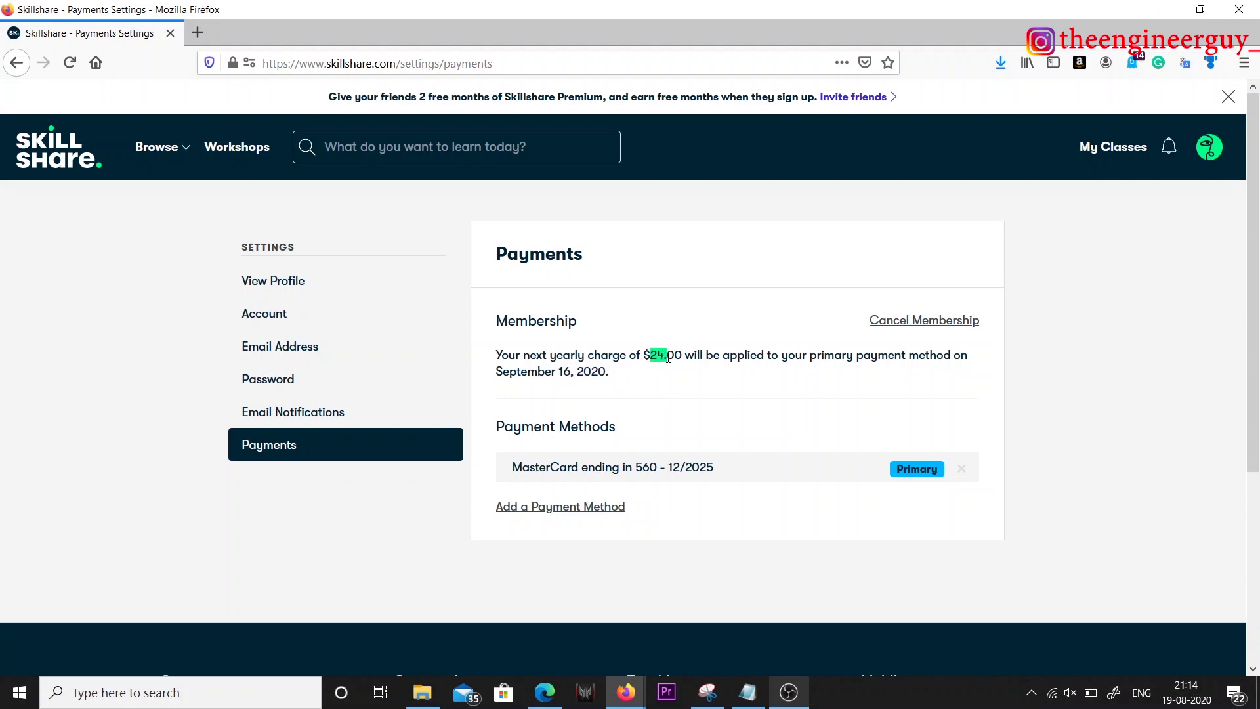
{"action": "left_click_drag", "start_coordinate": [556, 371], "coordinate": [641, 374]}
{"action": "left_click", "coordinate": [643, 375]}
{"action": "left_click_drag", "start_coordinate": [559, 371], "coordinate": [637, 374]}
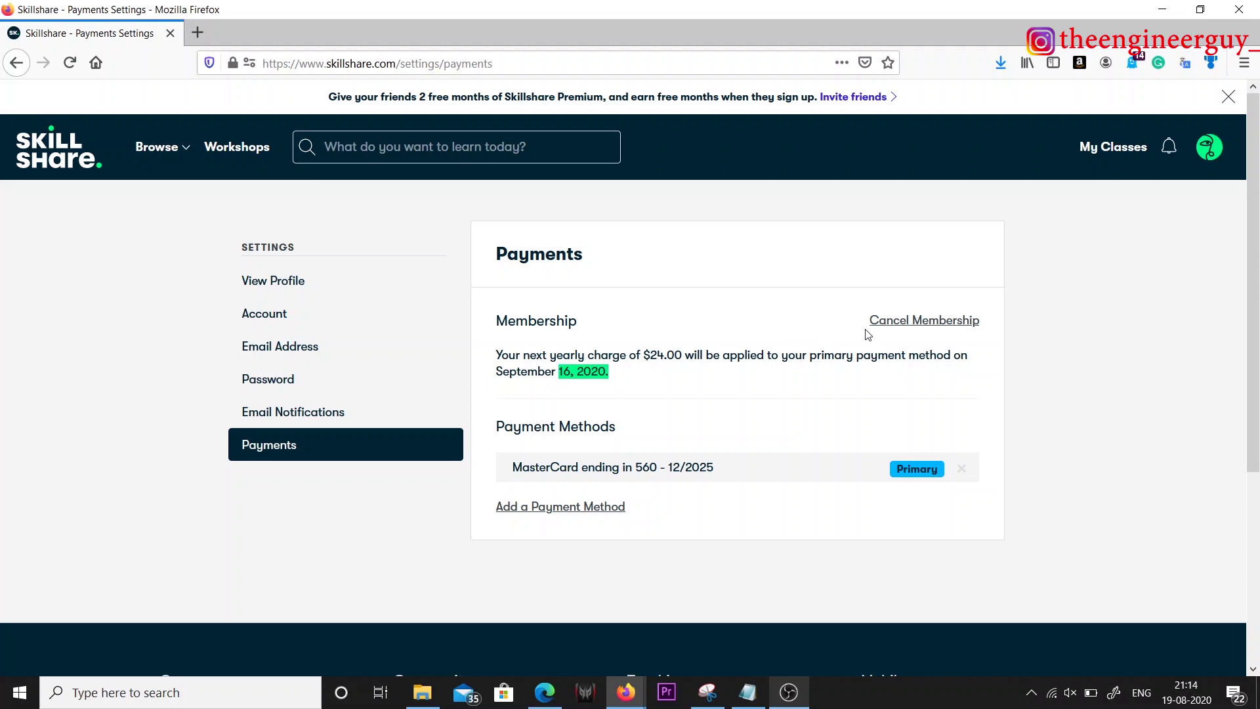
{"action": "left_click_drag", "start_coordinate": [817, 355], "coordinate": [905, 324]}
Step: Cancel the Skillshare membership, continuing through the cancellation pages and declining the offered free month
{"action": "left_click", "coordinate": [904, 324]}
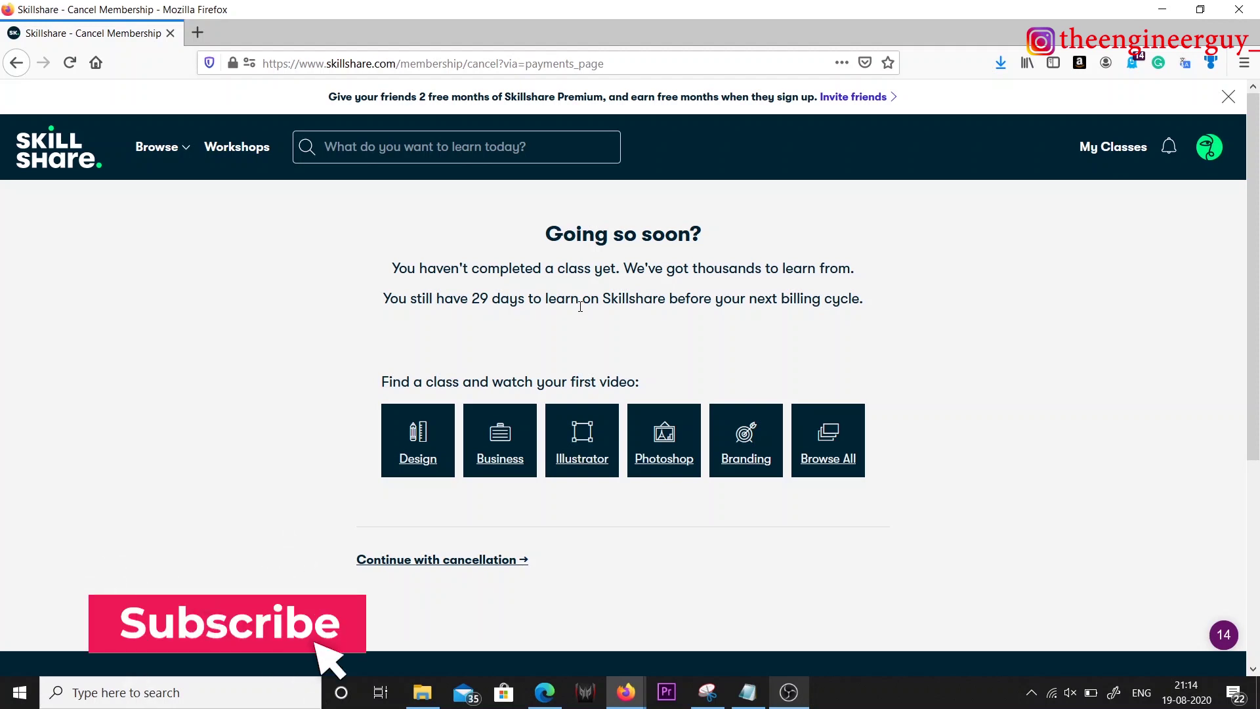
{"action": "scroll", "coordinate": [941, 320], "scroll_direction": "down", "scroll_amount": 1}
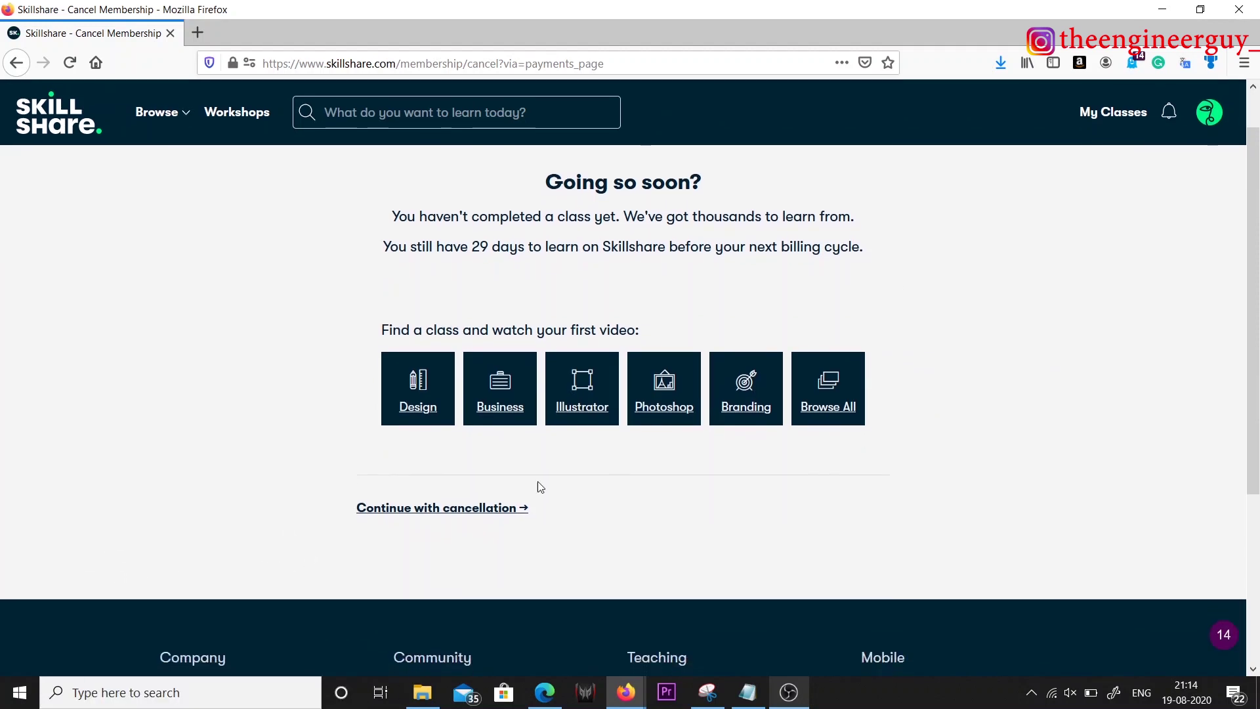
{"action": "left_click", "coordinate": [365, 510]}
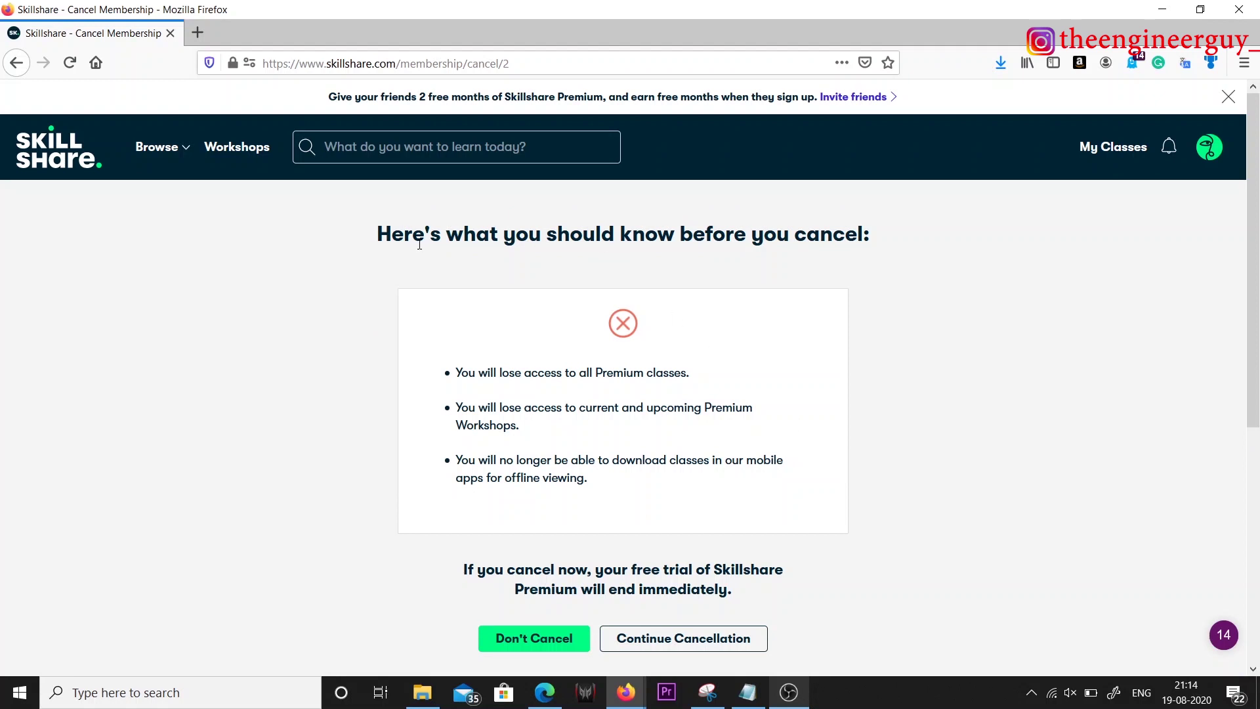
{"action": "scroll", "coordinate": [738, 412], "scroll_direction": "down", "scroll_amount": 1}
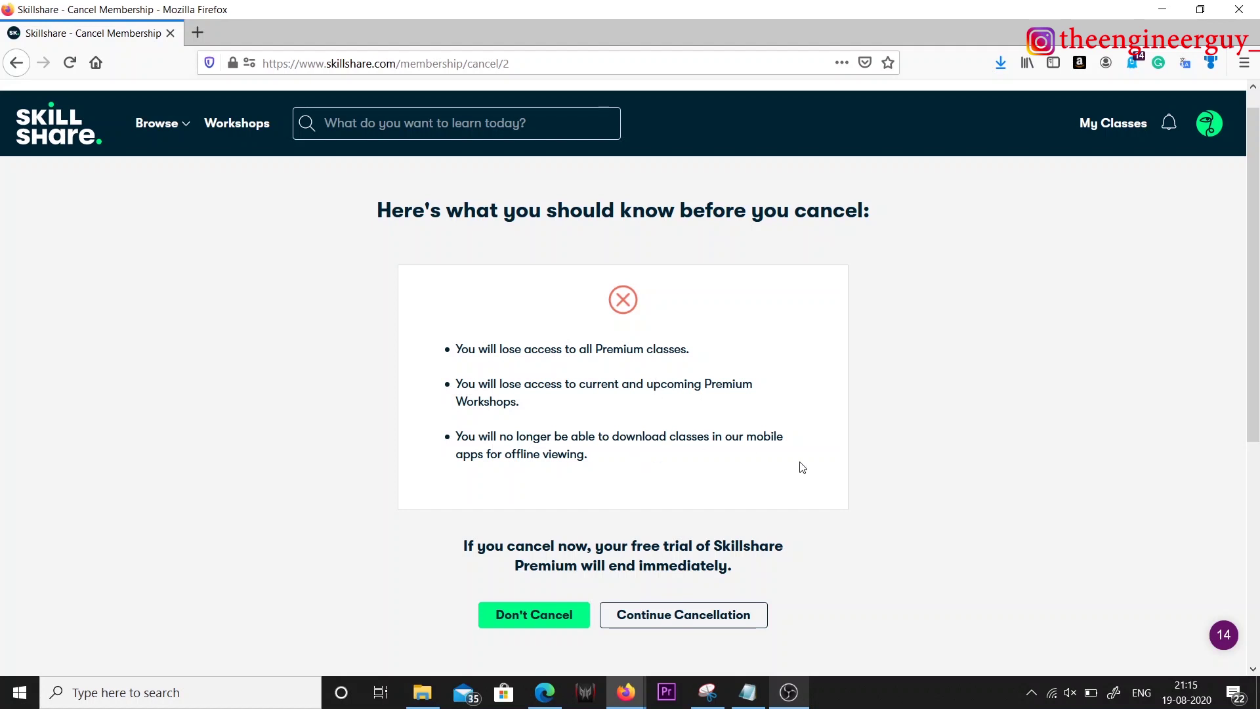
{"action": "scroll", "coordinate": [792, 476], "scroll_direction": "down", "scroll_amount": 1}
{"action": "left_click", "coordinate": [676, 549]}
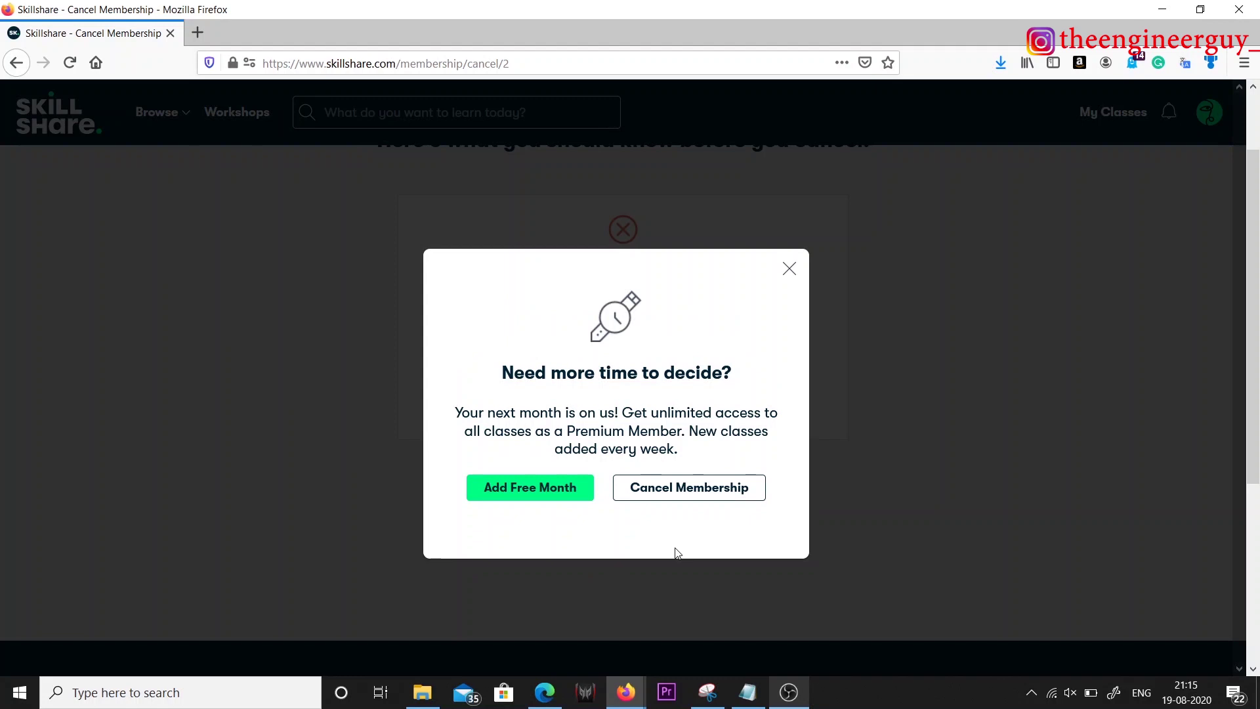
{"action": "left_click", "coordinate": [694, 496]}
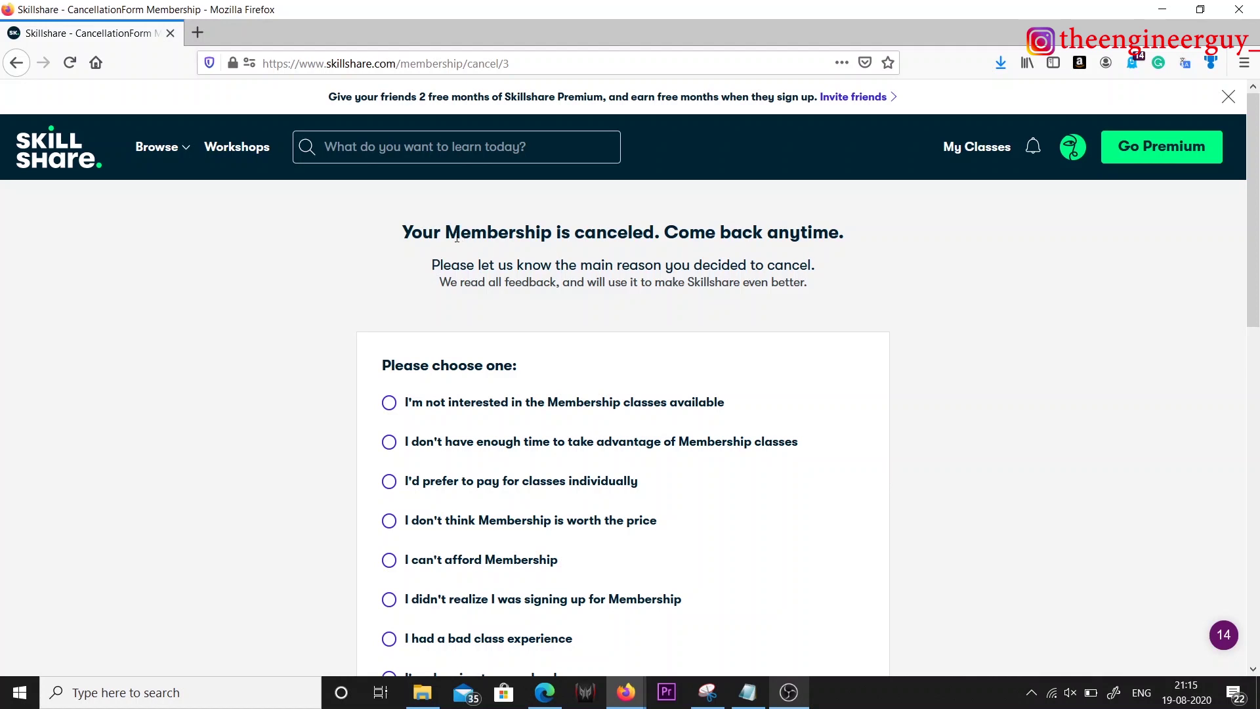
Step: Submit the cancellation feedback with the reason "I'm not interested in the Membership classes available"
{"action": "left_click_drag", "start_coordinate": [410, 233], "coordinate": [801, 234]}
{"action": "left_click", "coordinate": [960, 326]}
{"action": "scroll", "coordinate": [962, 326], "scroll_direction": "down", "scroll_amount": 2}
{"action": "scroll", "coordinate": [961, 327], "scroll_direction": "down", "scroll_amount": 1}
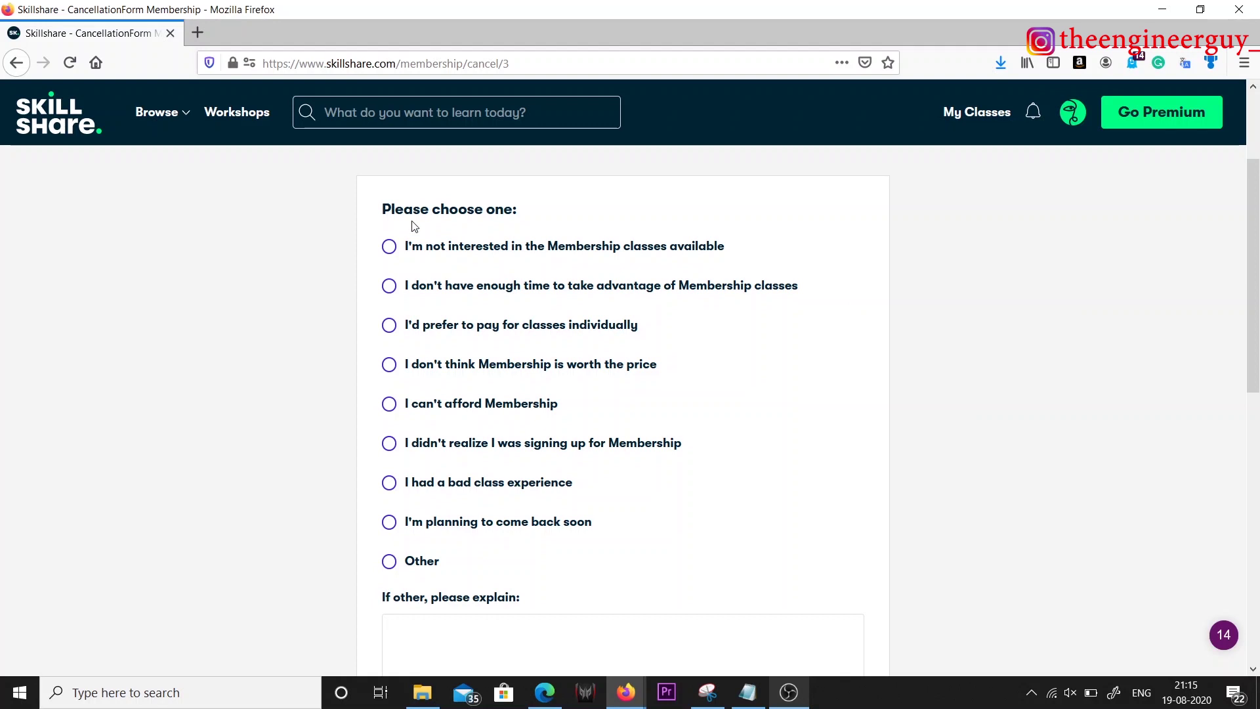
{"action": "left_click", "coordinate": [388, 247]}
{"action": "scroll", "coordinate": [707, 337], "scroll_direction": "down", "scroll_amount": 5}
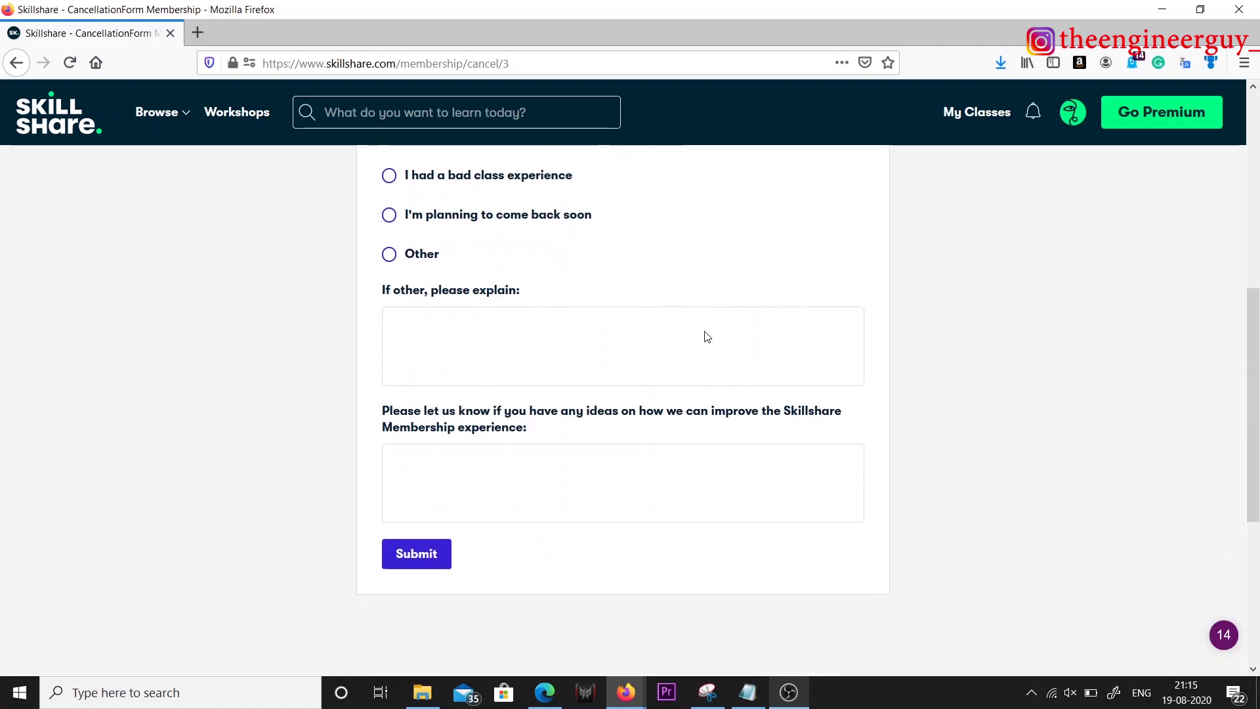
{"action": "left_click", "coordinate": [422, 534]}
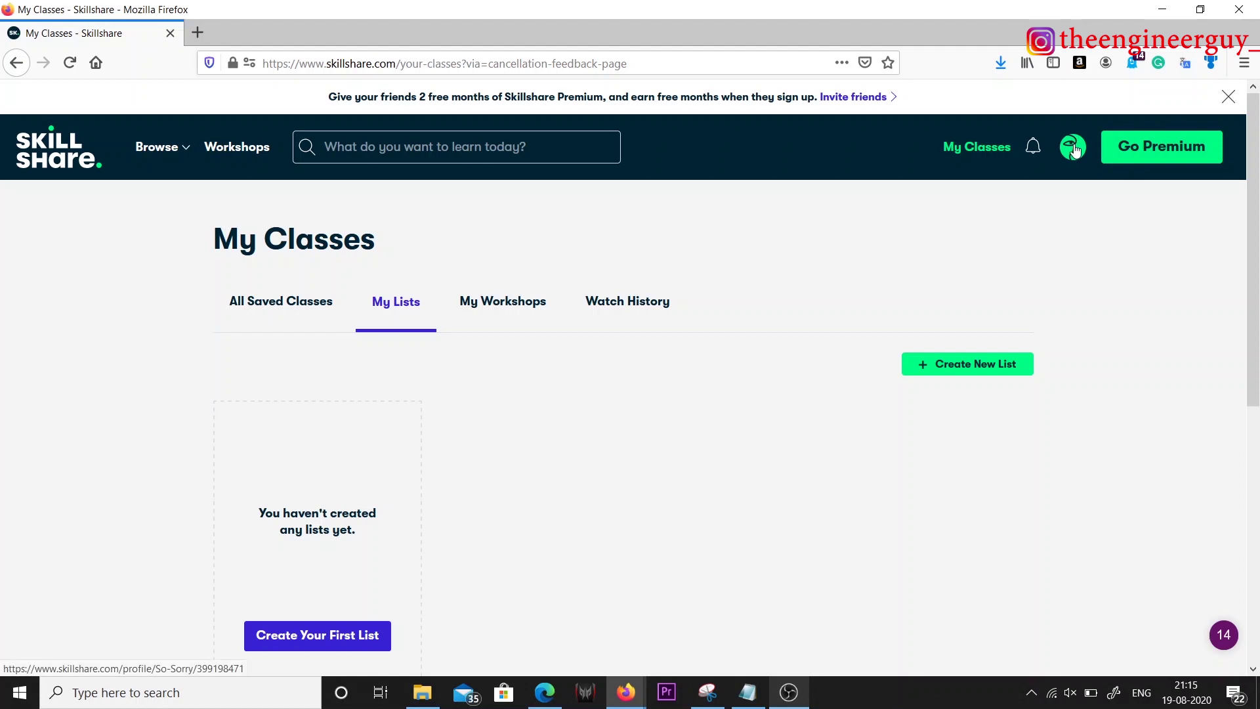
Step: Return to the Payments section of the account settings and check the membership status and expiry date
{"action": "mouse_move", "coordinate": [1074, 149]}
{"action": "left_click", "coordinate": [1019, 408]}
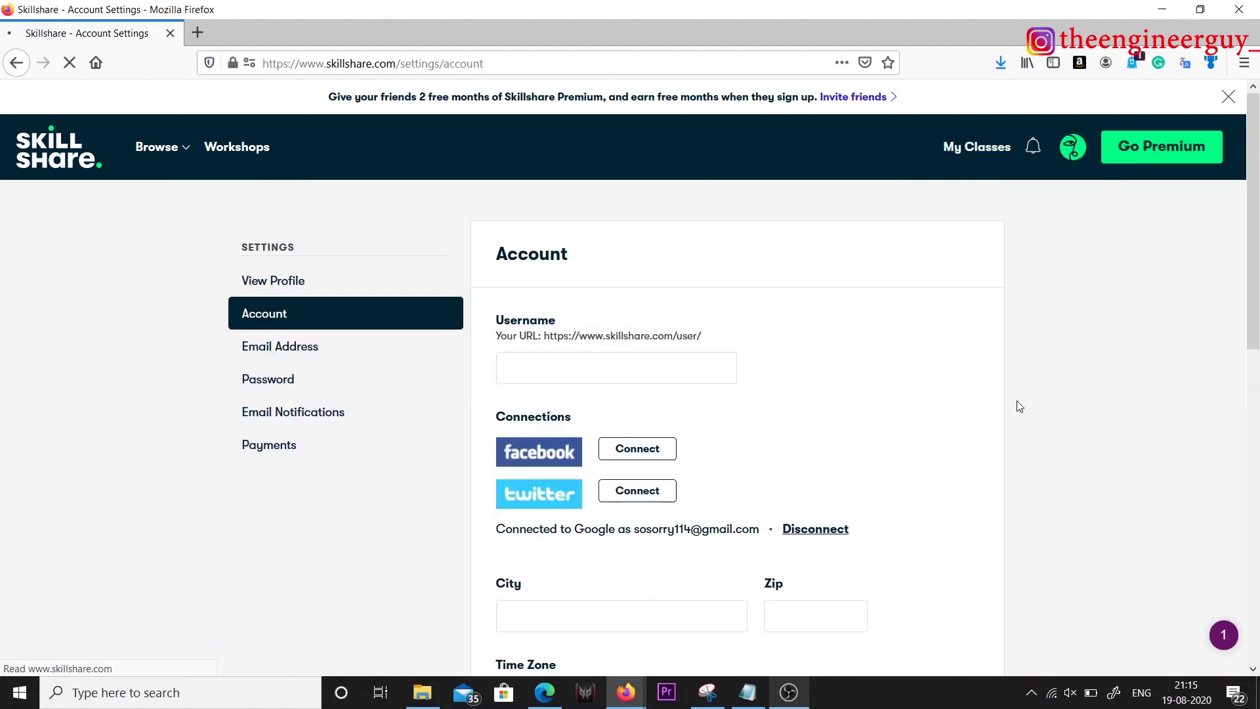
{"action": "left_click", "coordinate": [289, 449]}
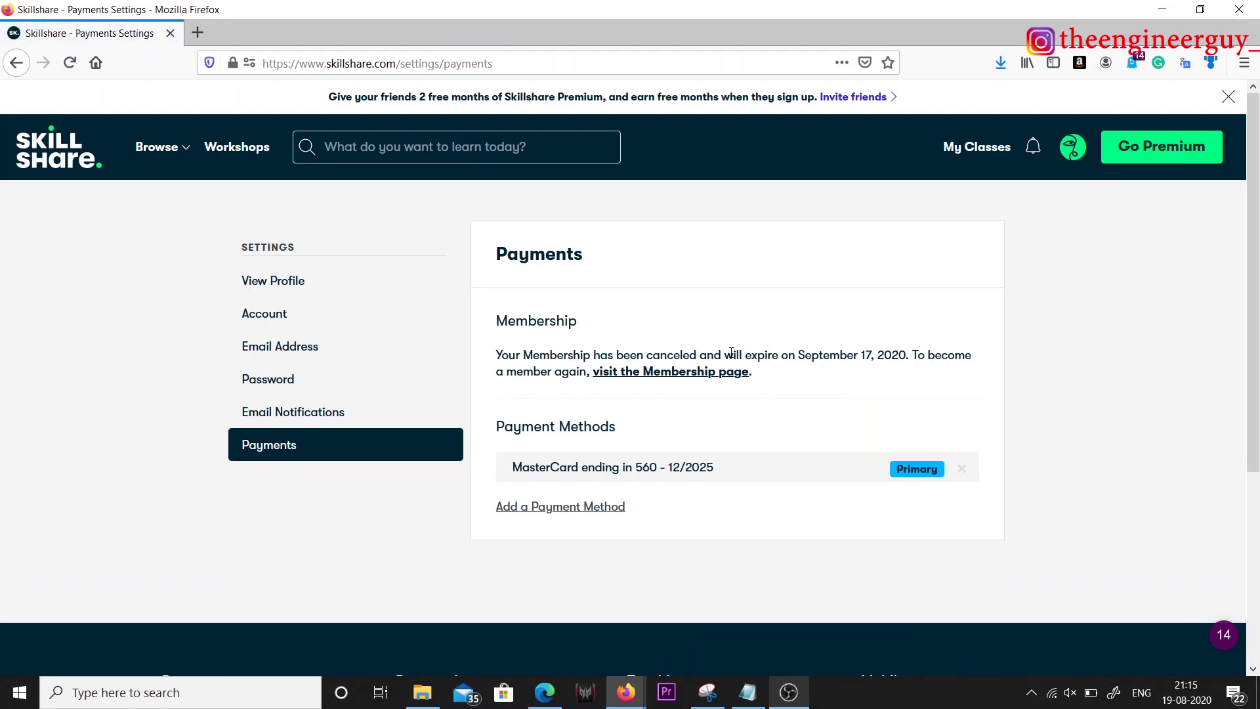
{"action": "left_click_drag", "start_coordinate": [731, 352], "coordinate": [907, 356]}
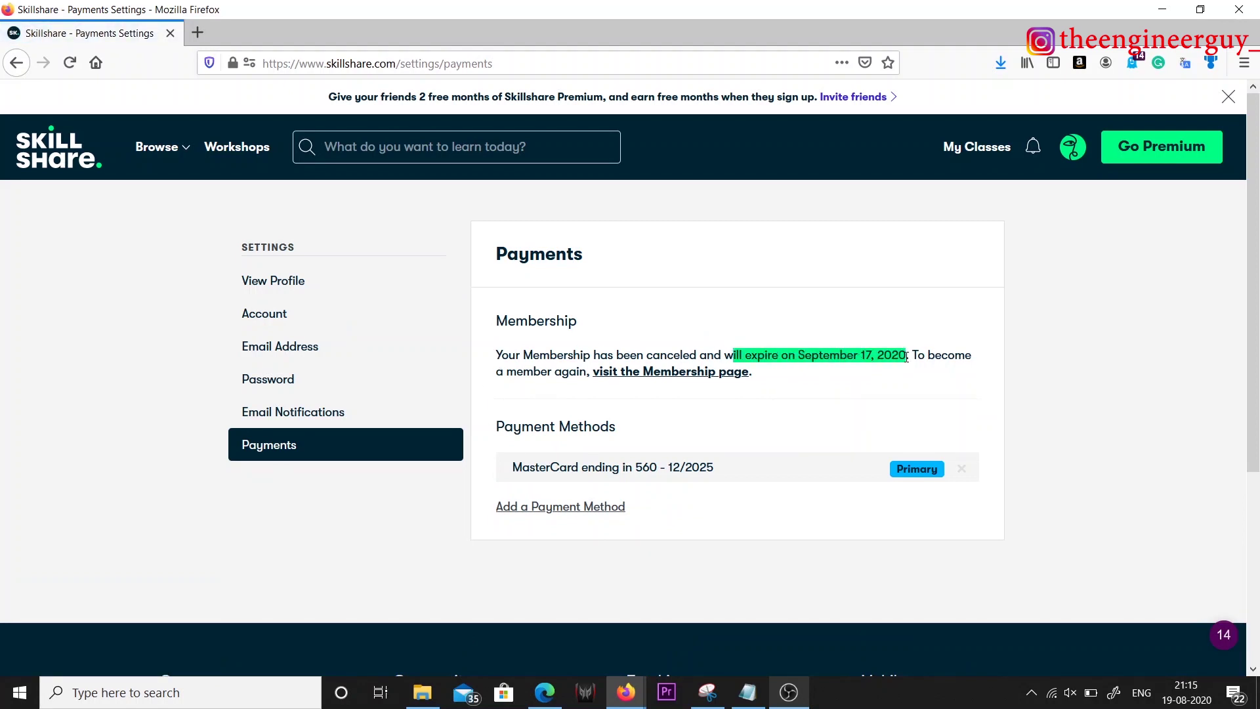
{"action": "left_click", "coordinate": [907, 356]}
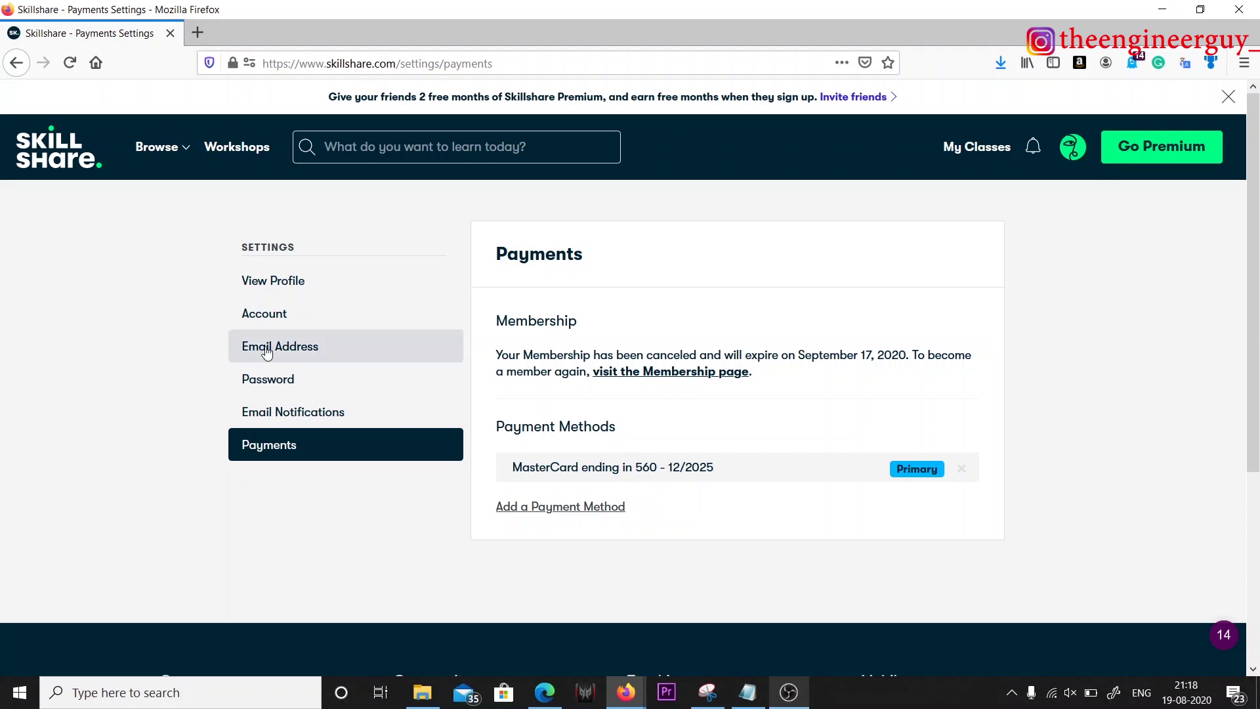
Step: Request deactivation of the account from the Account settings and confirm it
{"action": "left_click", "coordinate": [276, 327]}
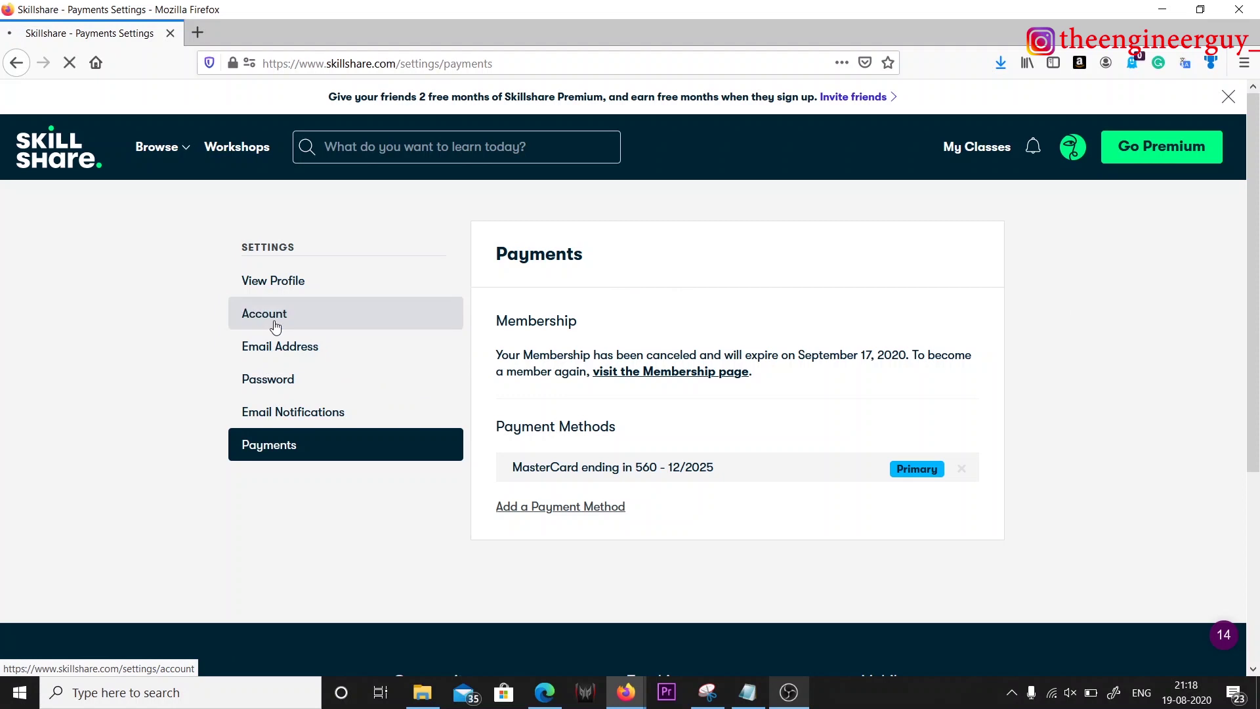
{"action": "scroll", "coordinate": [887, 415], "scroll_direction": "down", "scroll_amount": 6}
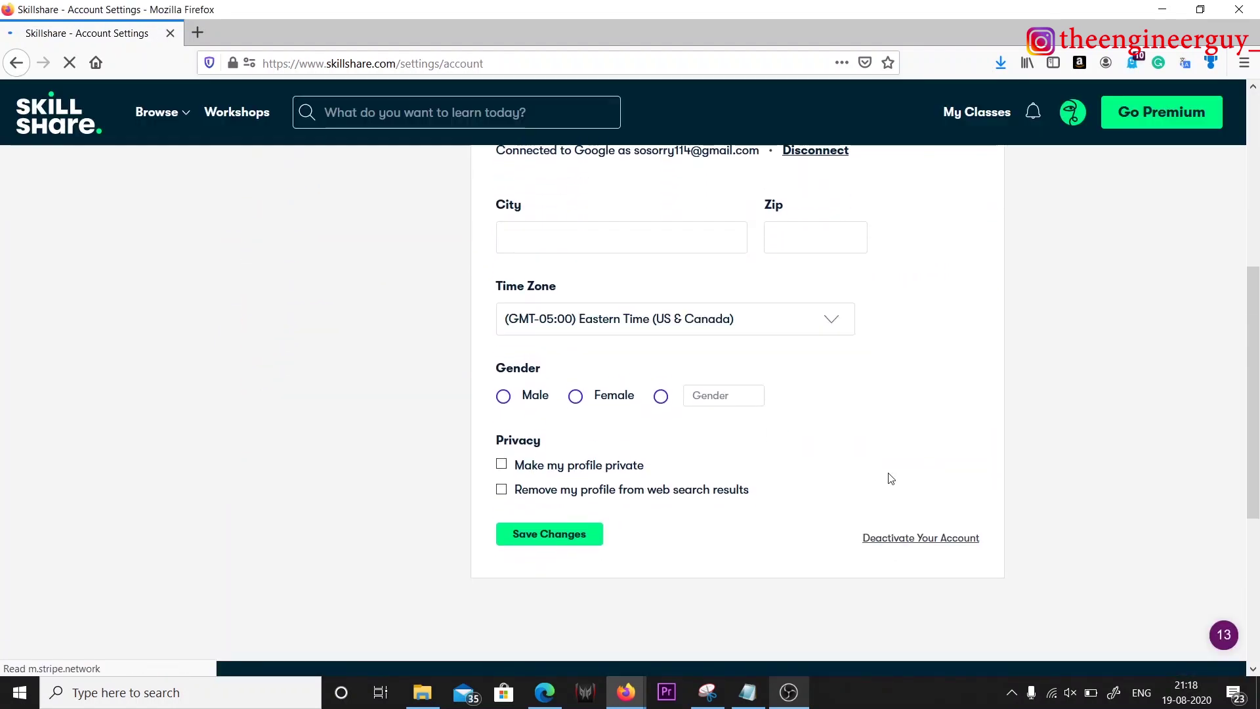
{"action": "left_click", "coordinate": [932, 541]}
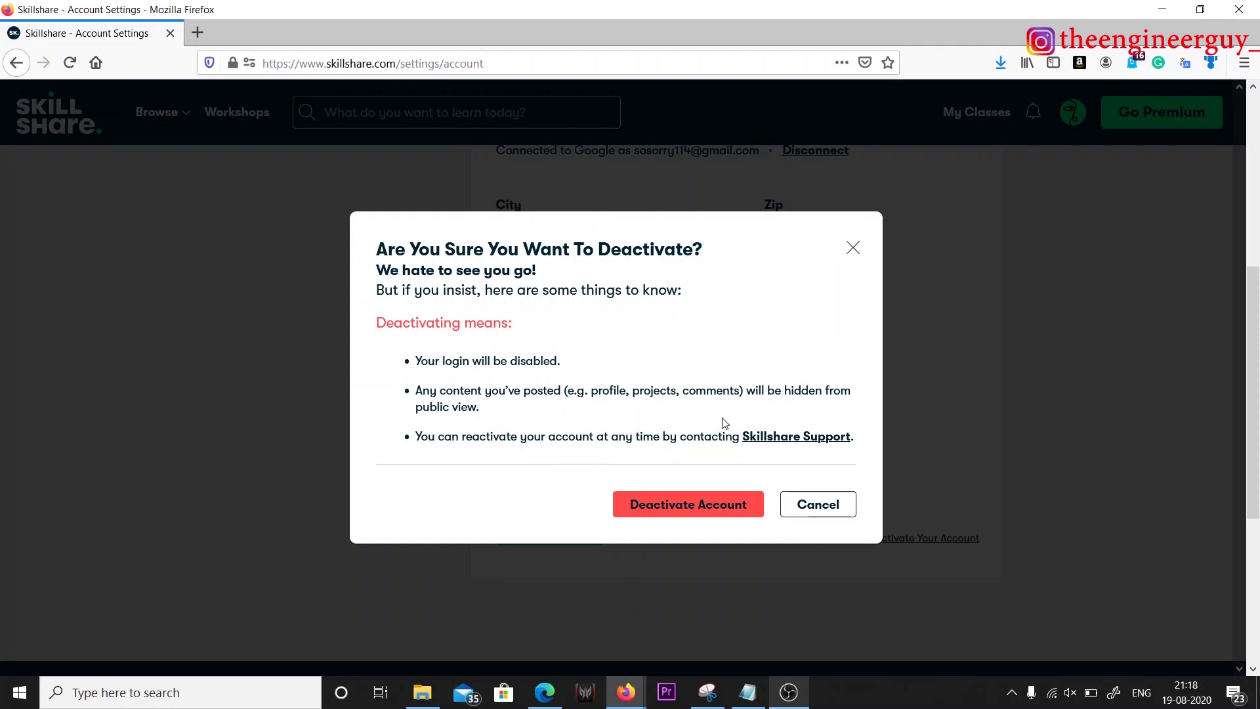
{"action": "left_click", "coordinate": [714, 510]}
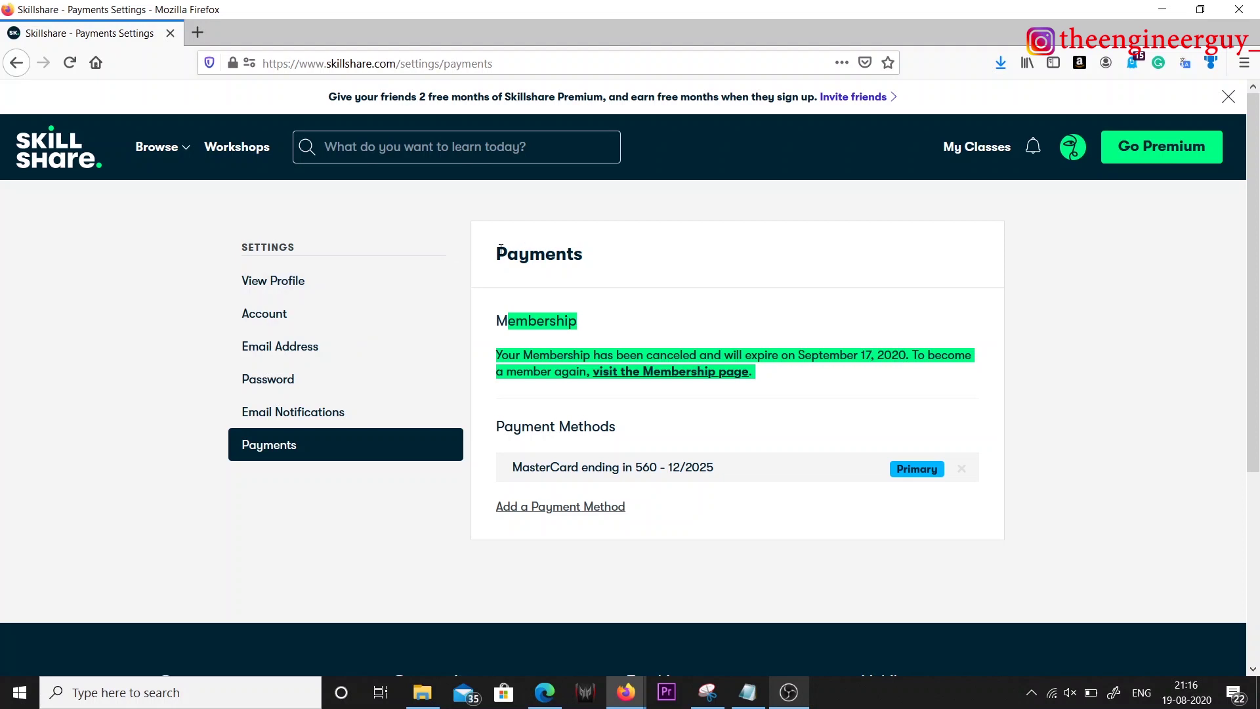
{"action": "left_click_drag", "start_coordinate": [498, 253], "coordinate": [593, 260]}
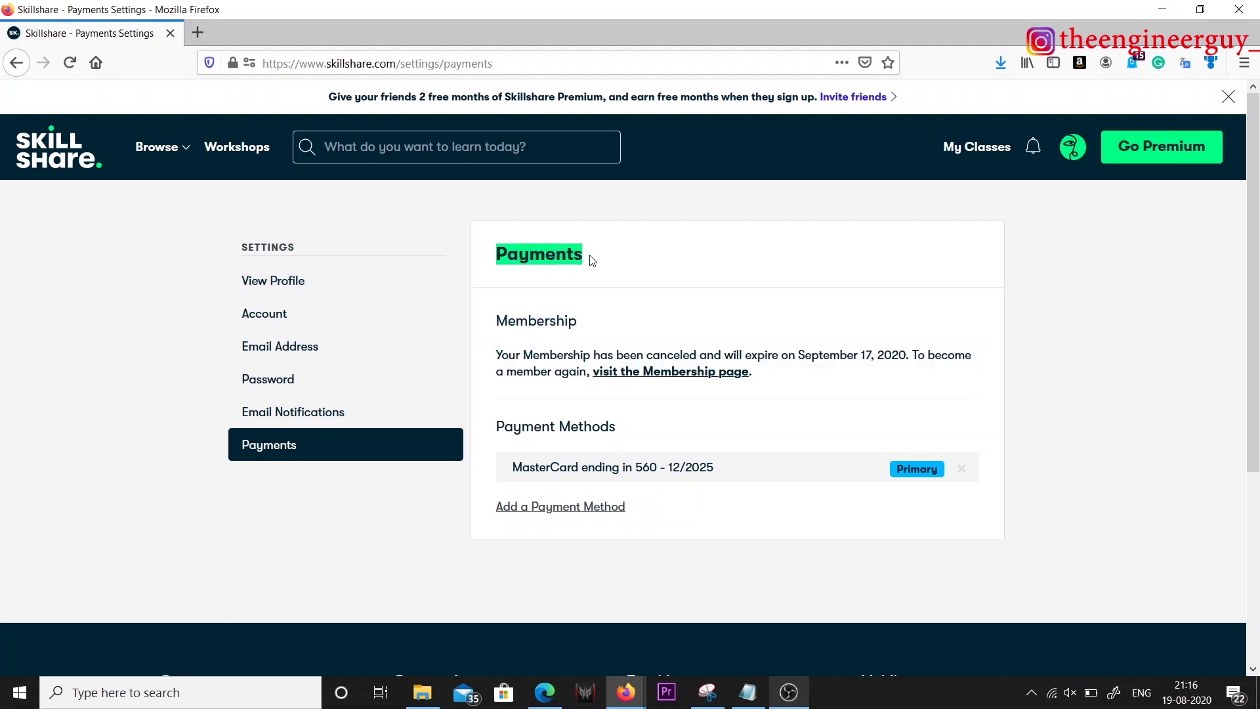